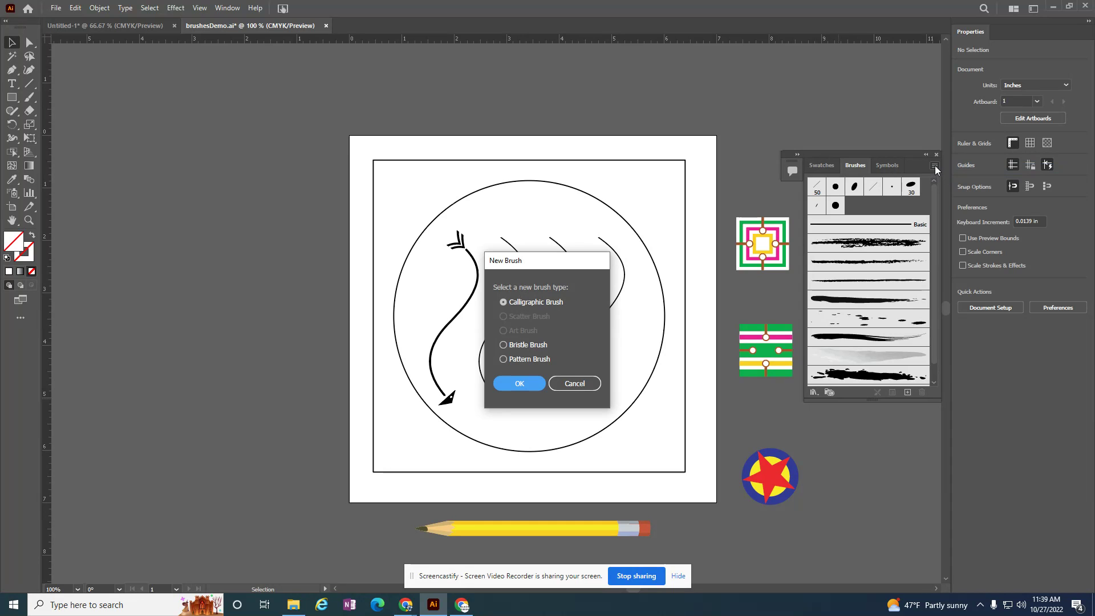
click(575, 383)
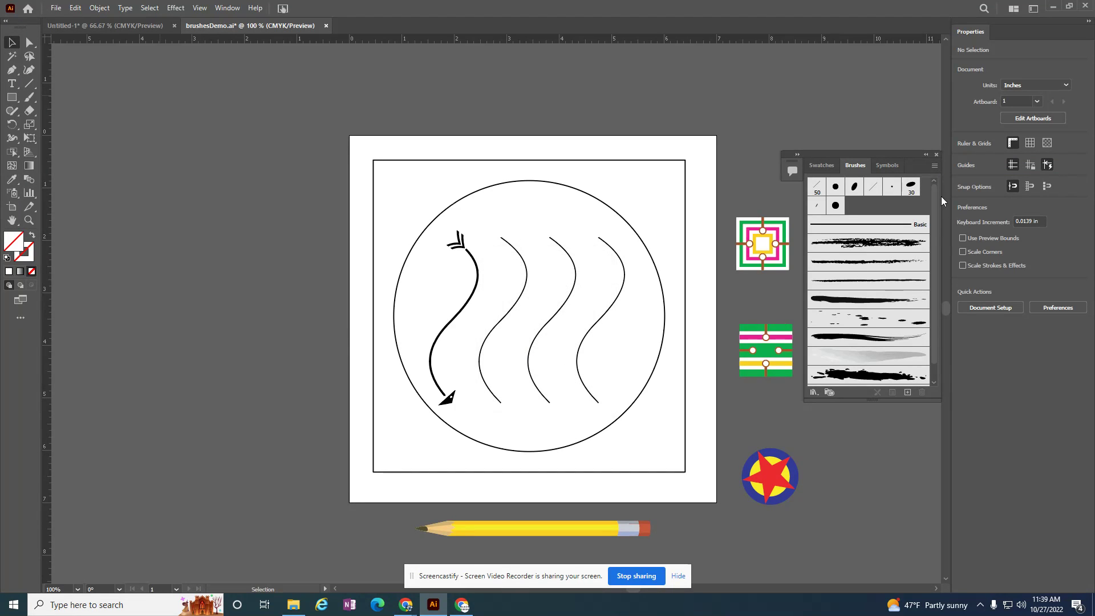
click(934, 166)
click(970, 170)
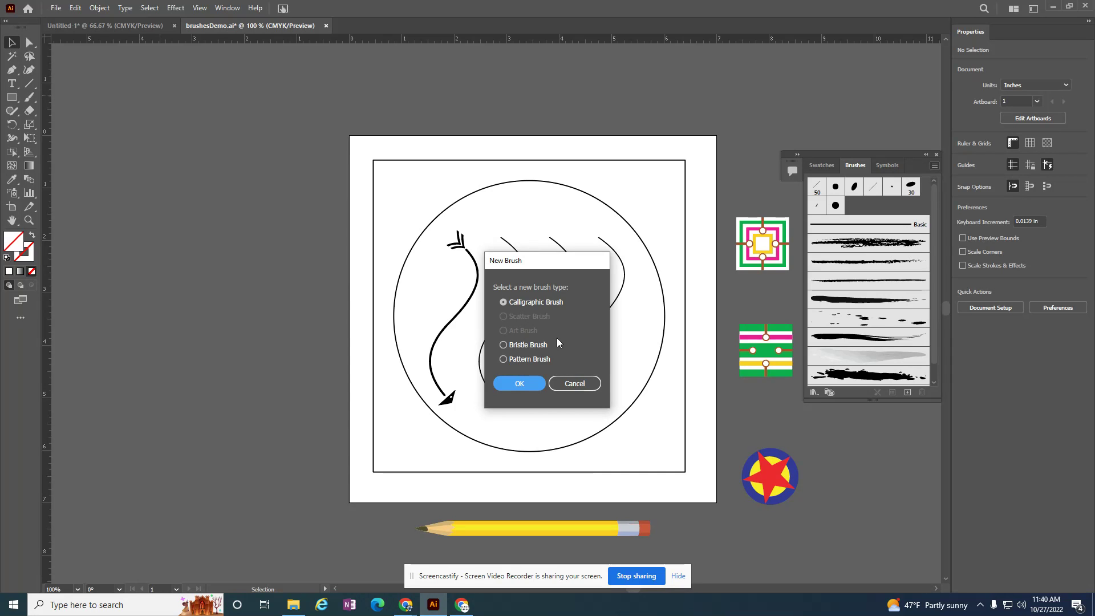
click(567, 381)
drag(807, 488, 743, 551)
click(780, 543)
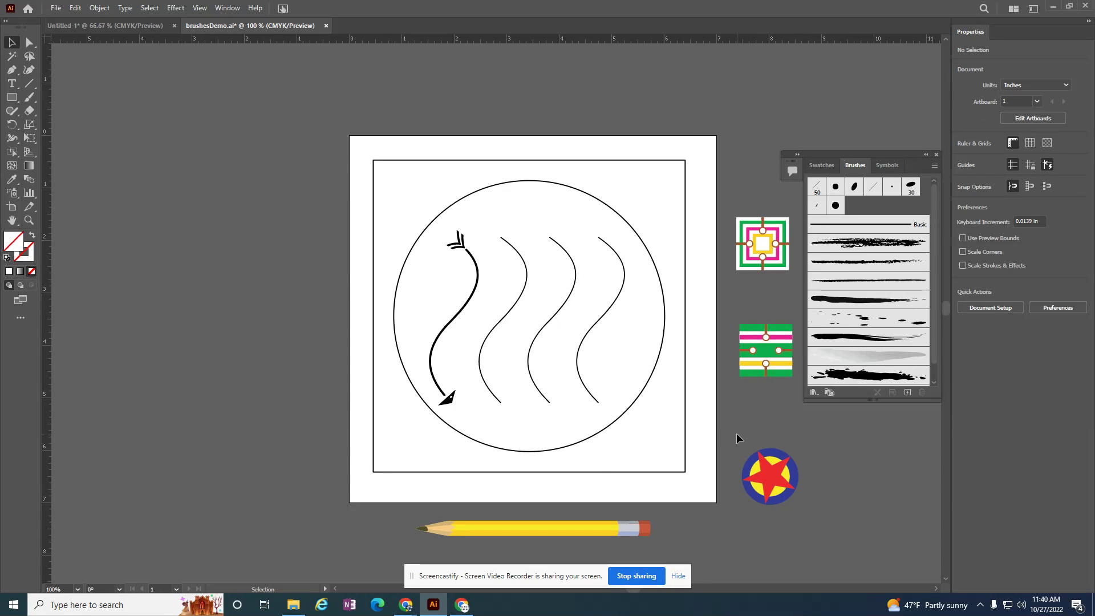
drag(806, 521, 809, 522)
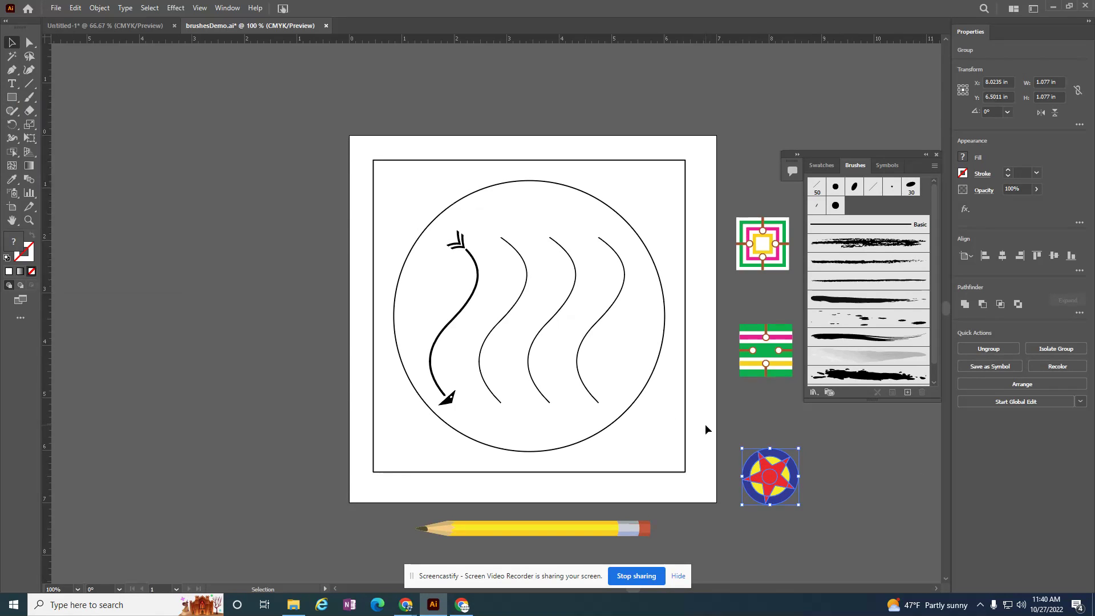
click(827, 449)
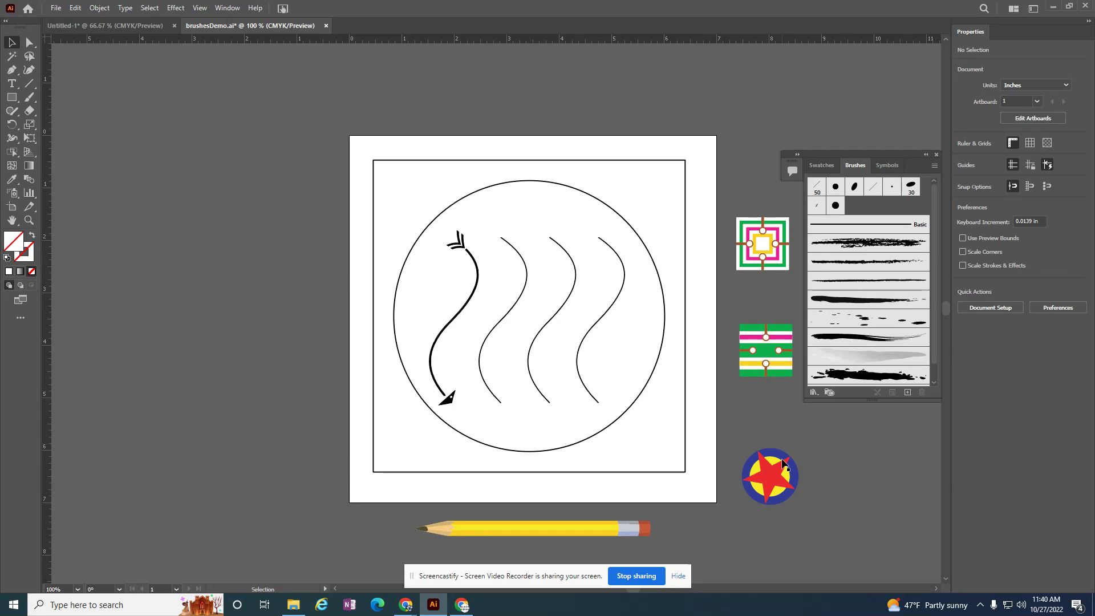
- Start a new scatter brush from the red star in the blue and yellow circle beside the artboard
drag(739, 437, 821, 507)
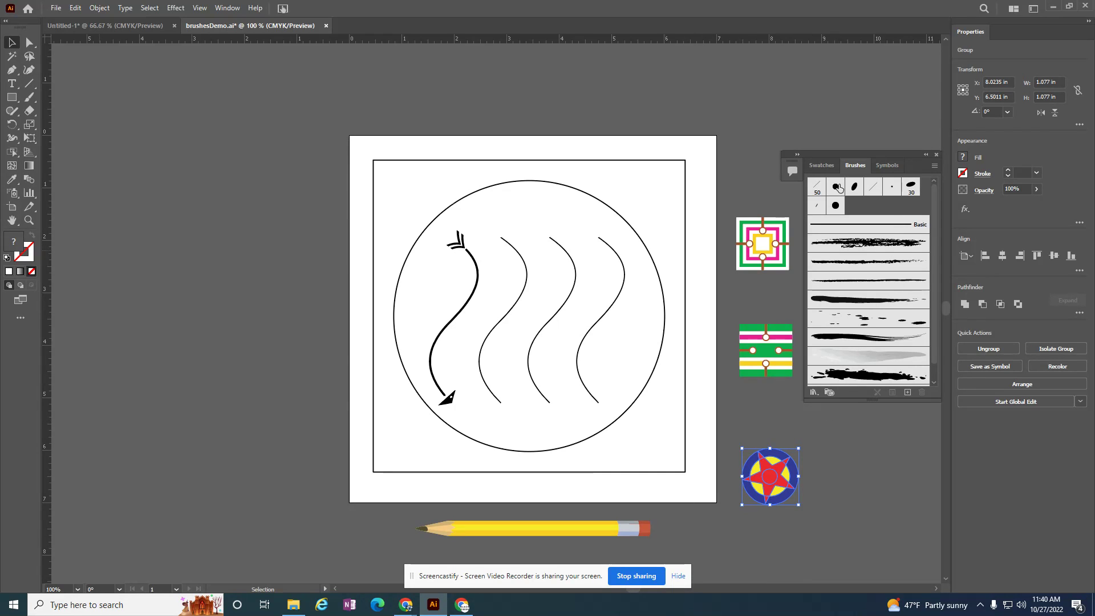
click(934, 166)
click(978, 171)
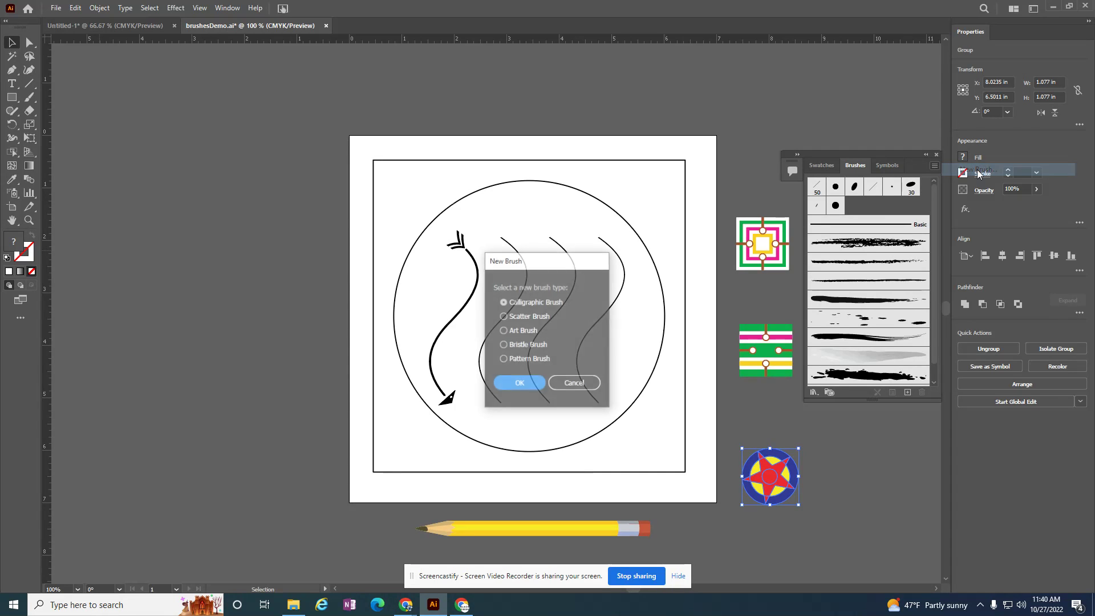
click(544, 317)
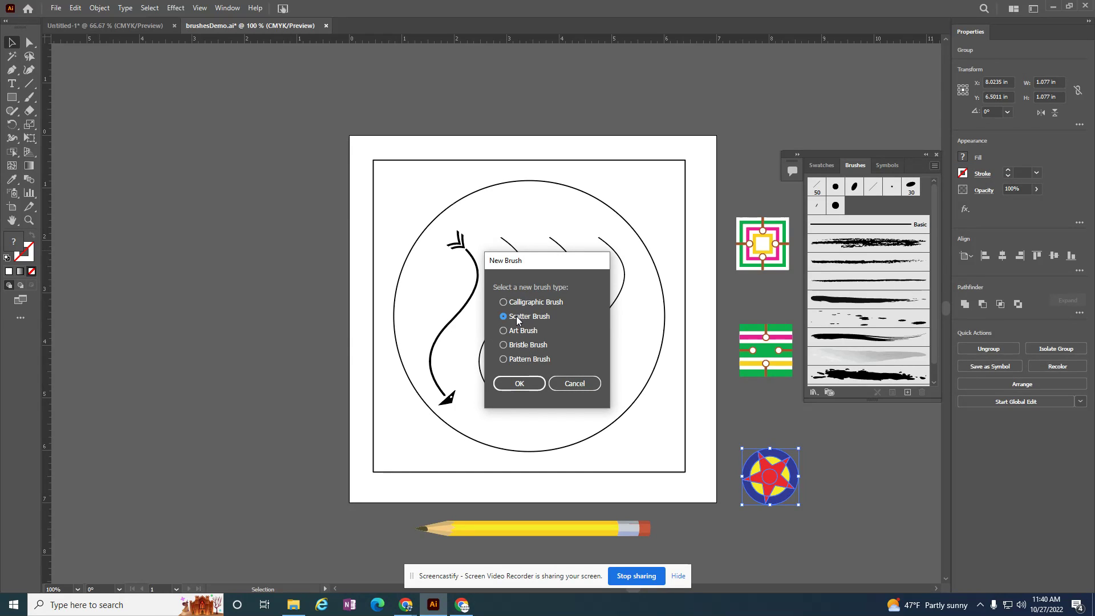
click(513, 383)
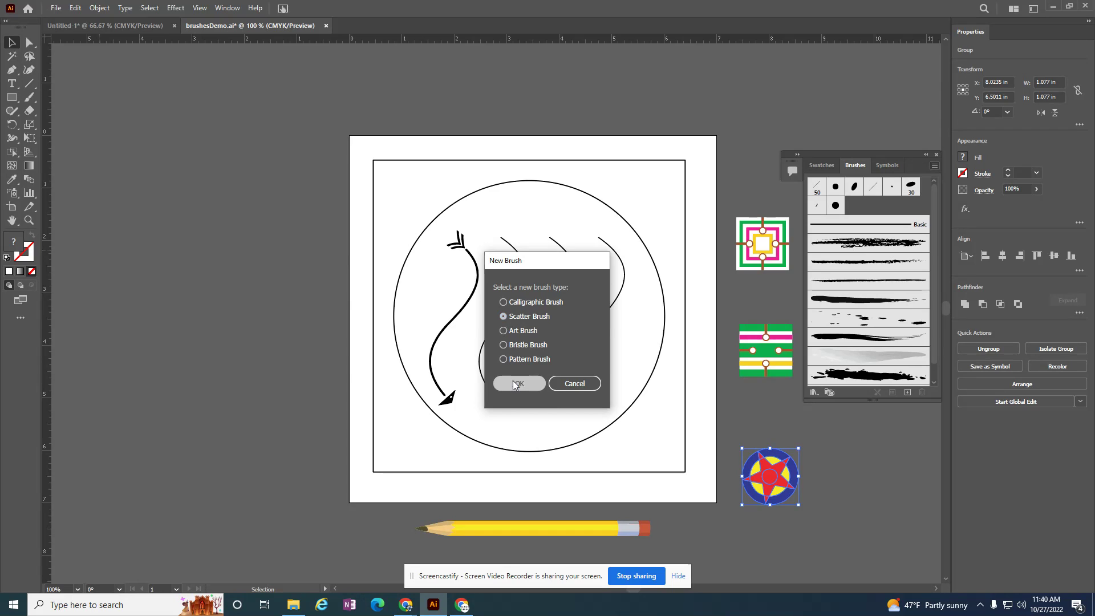
- Name the scatter brush "red star" and create it with size 72% and spacing 383%
drag(627, 160, 523, 249)
click(376, 286)
drag(376, 286, 183, 293)
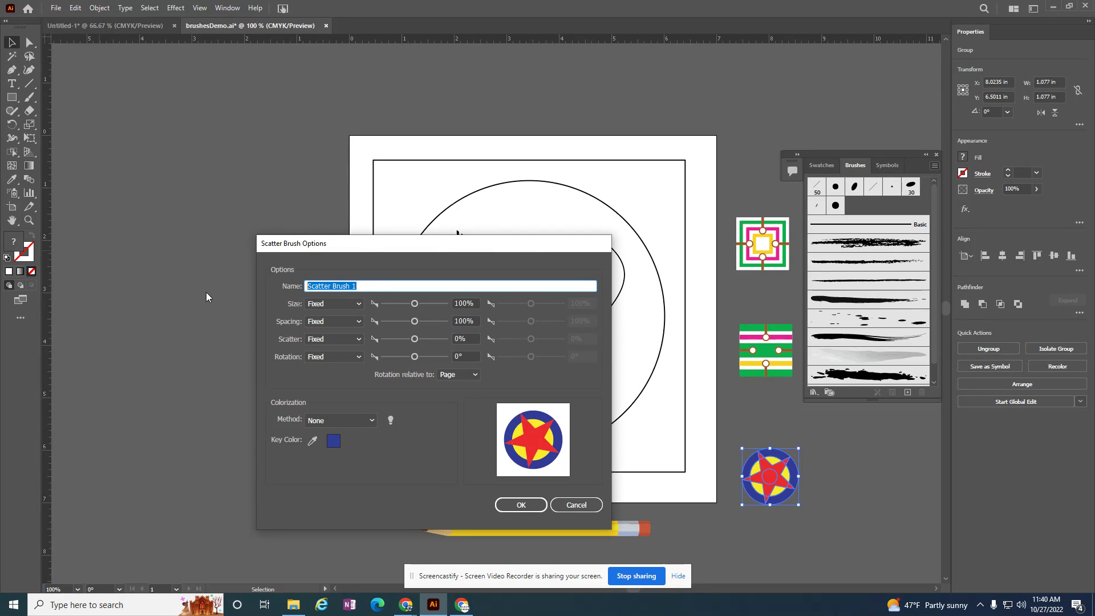
text(red star)
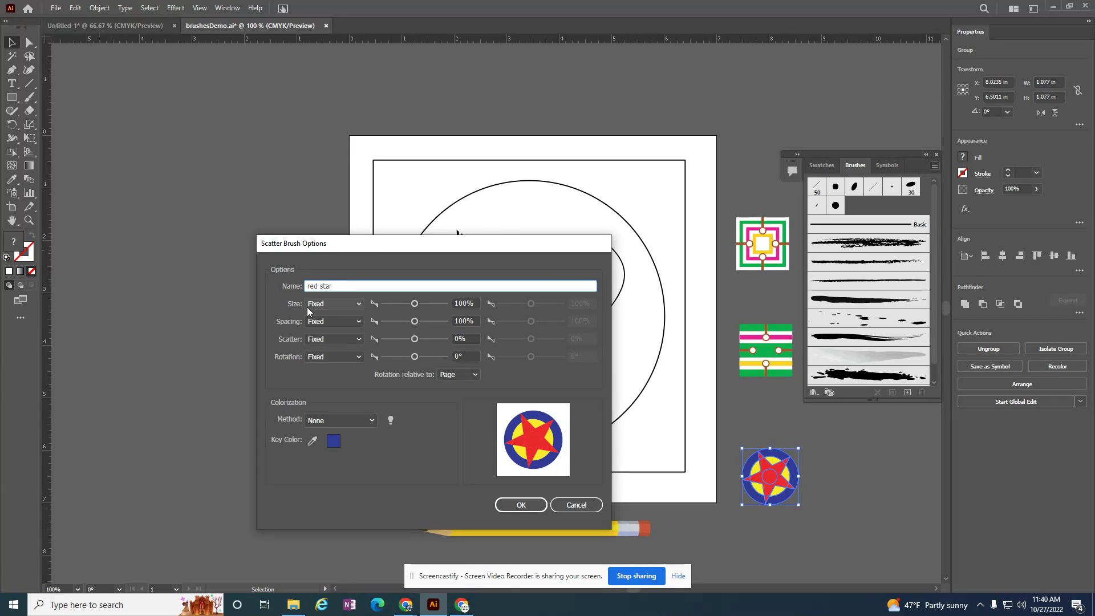
mouse_move(367, 246)
mouse_down()
mouse_move(204, 228)
mouse_move(175, 184)
mouse_up()
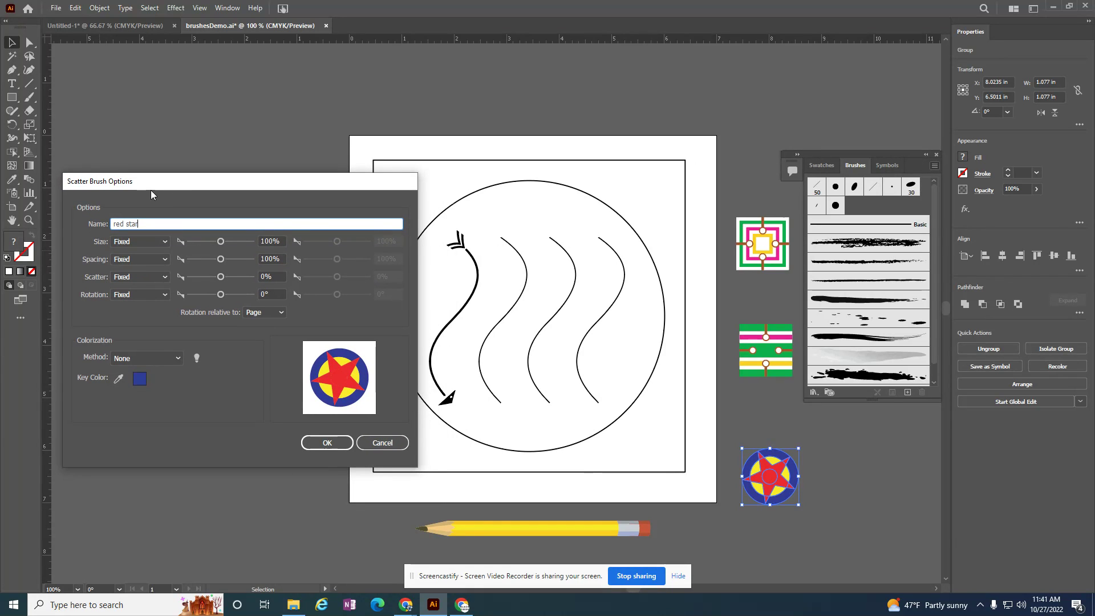
mouse_move(221, 244)
mouse_down()
mouse_move(234, 249)
mouse_move(208, 251)
mouse_move(230, 260)
mouse_up()
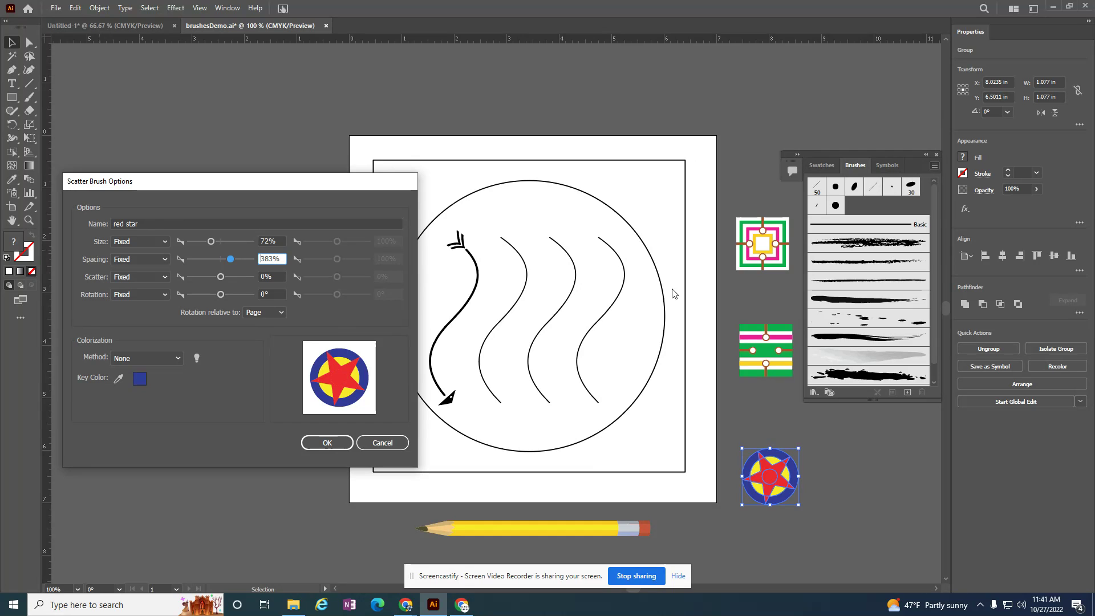
click(332, 444)
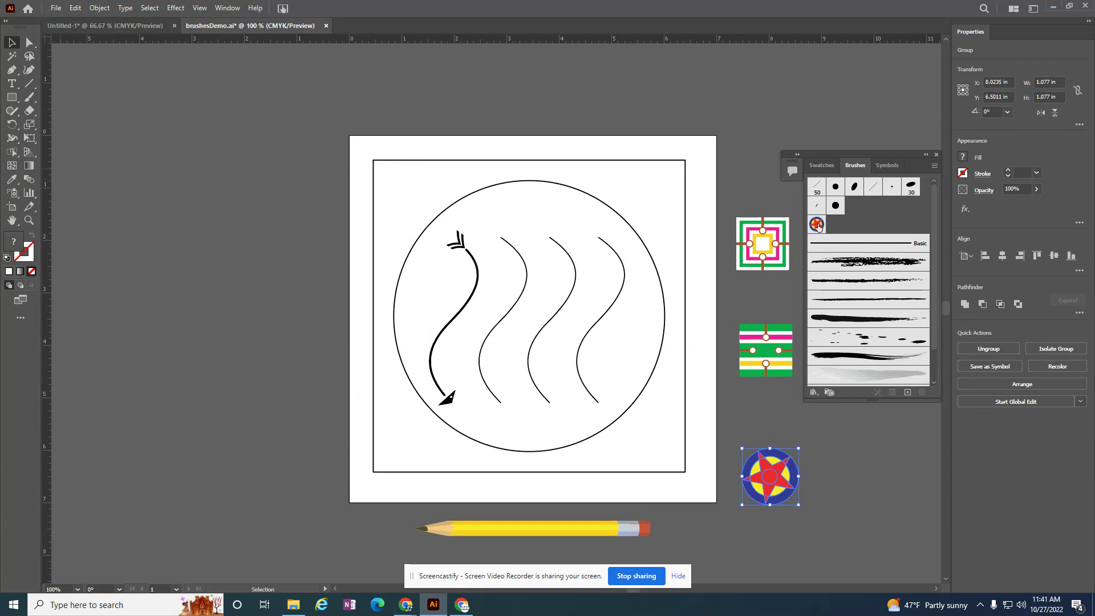
- Apply the red star scatter brush to the second wavy line inside the large circle
click(527, 286)
click(817, 224)
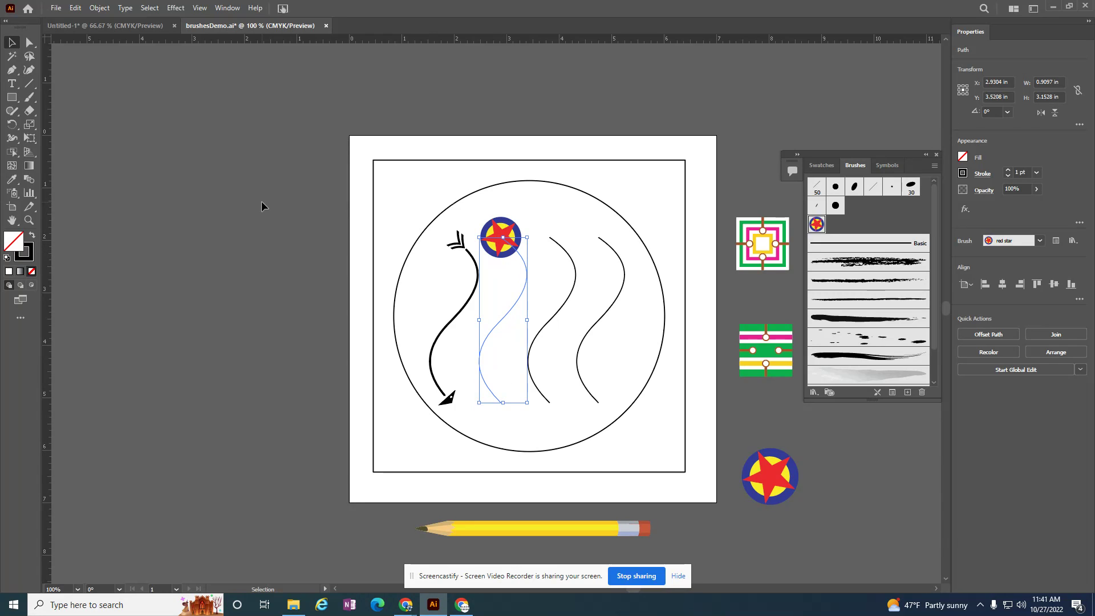
double_click(504, 230)
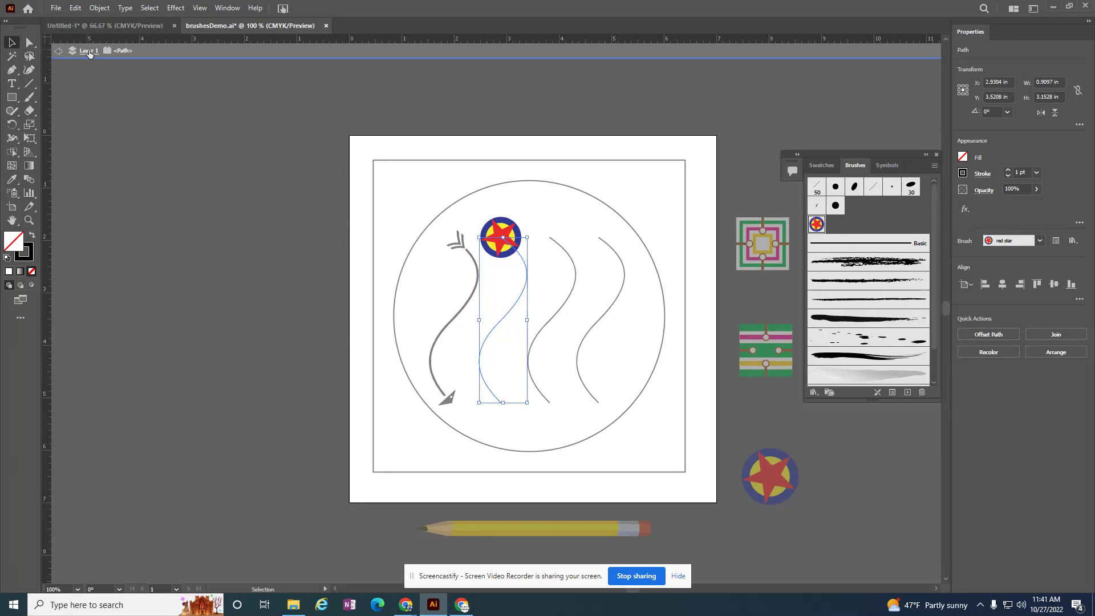
double_click(433, 121)
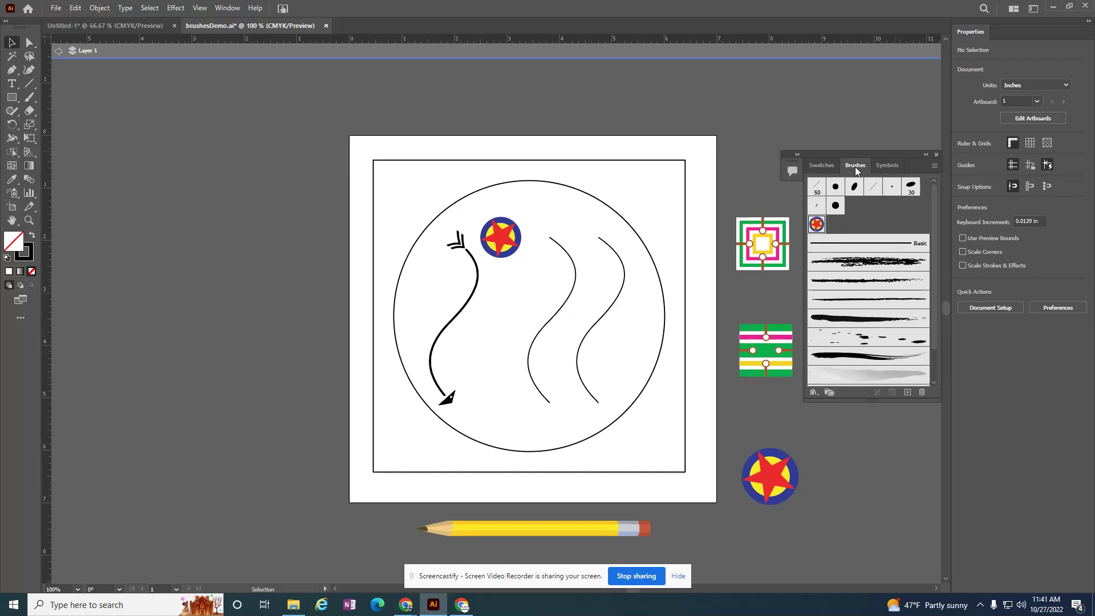
click(228, 8)
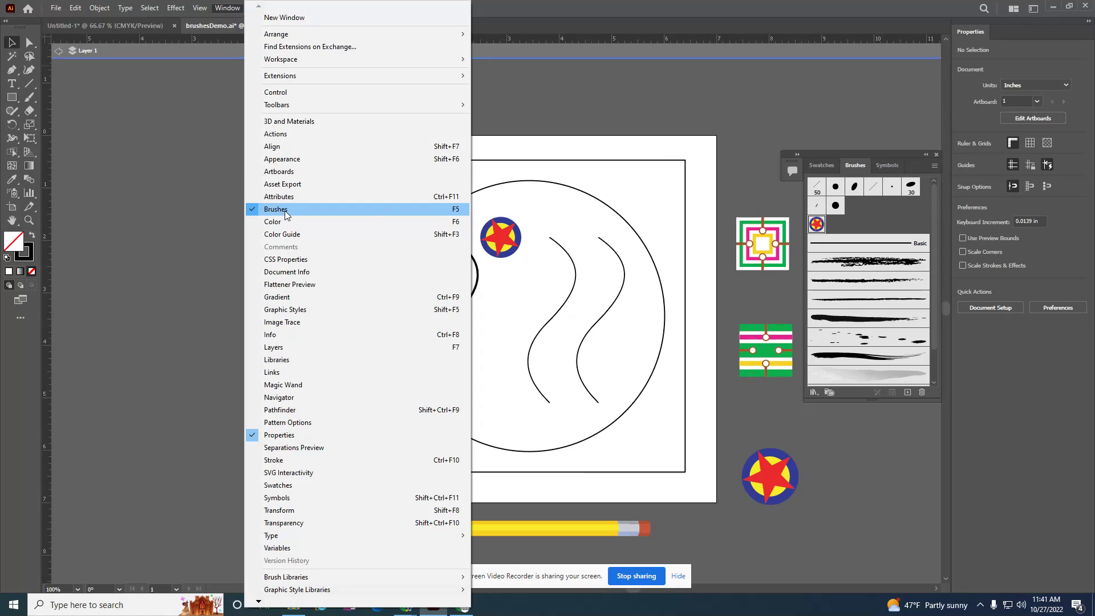
click(884, 207)
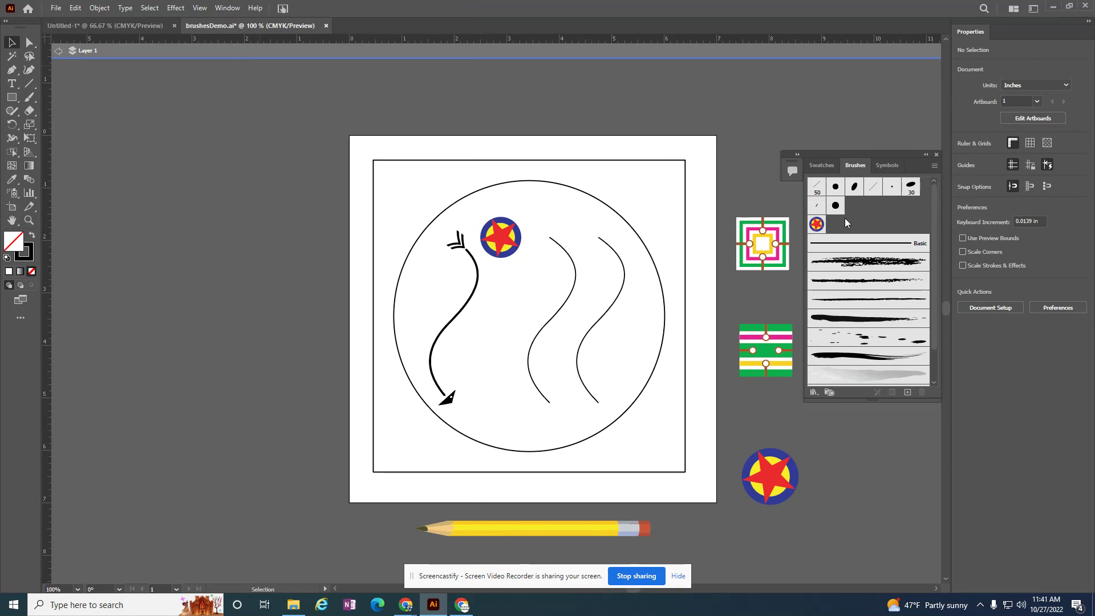
- Open the red star brush's options, clear of the wavy line it is applied to, and turn on the preview
double_click(817, 225)
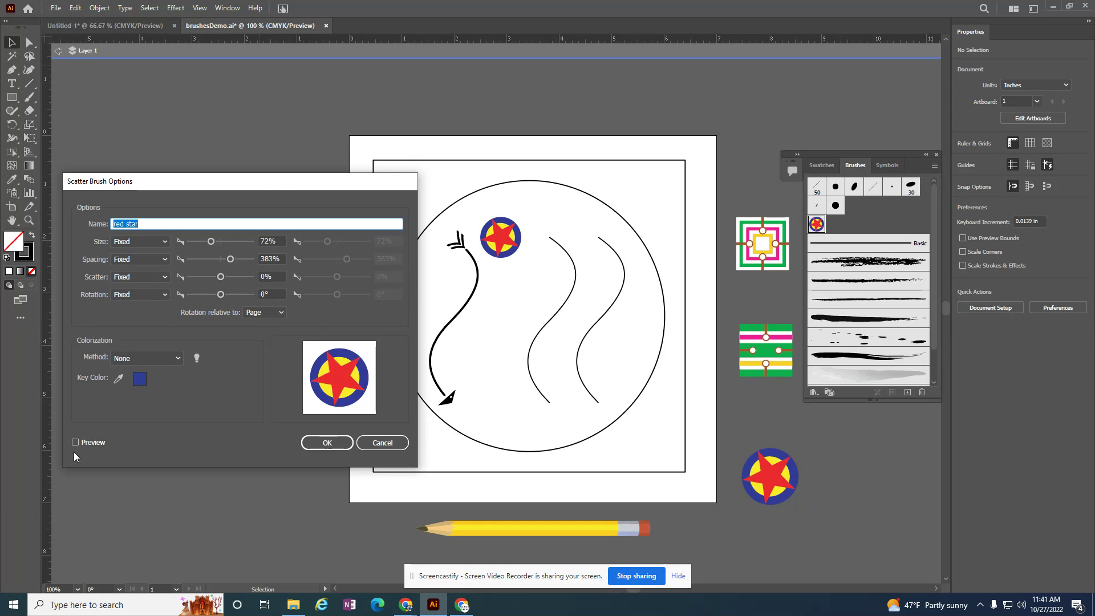
drag(214, 185, 776, 233)
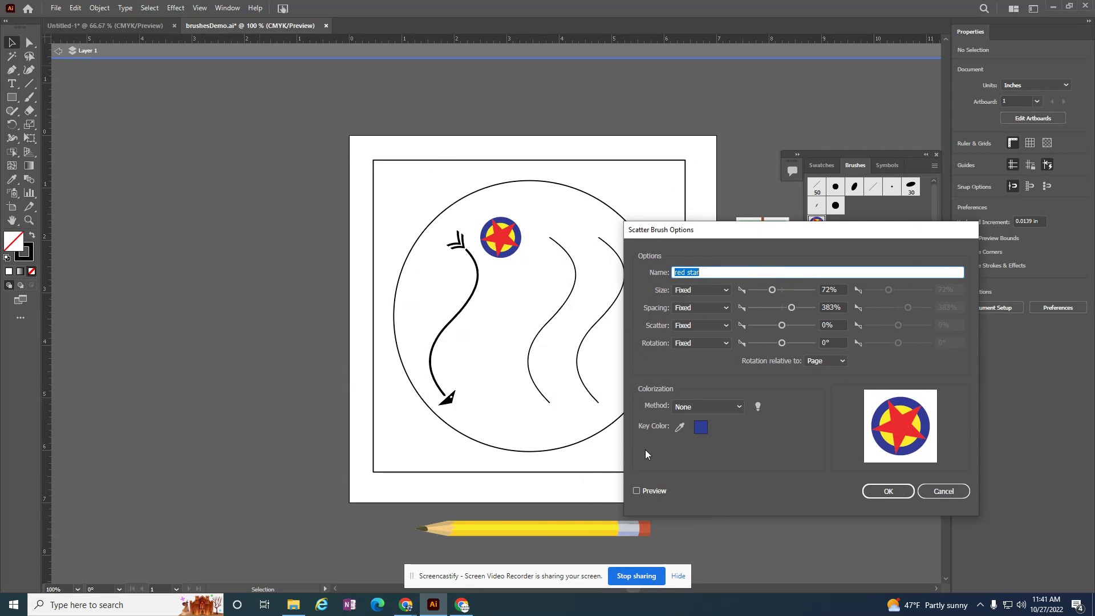
click(637, 492)
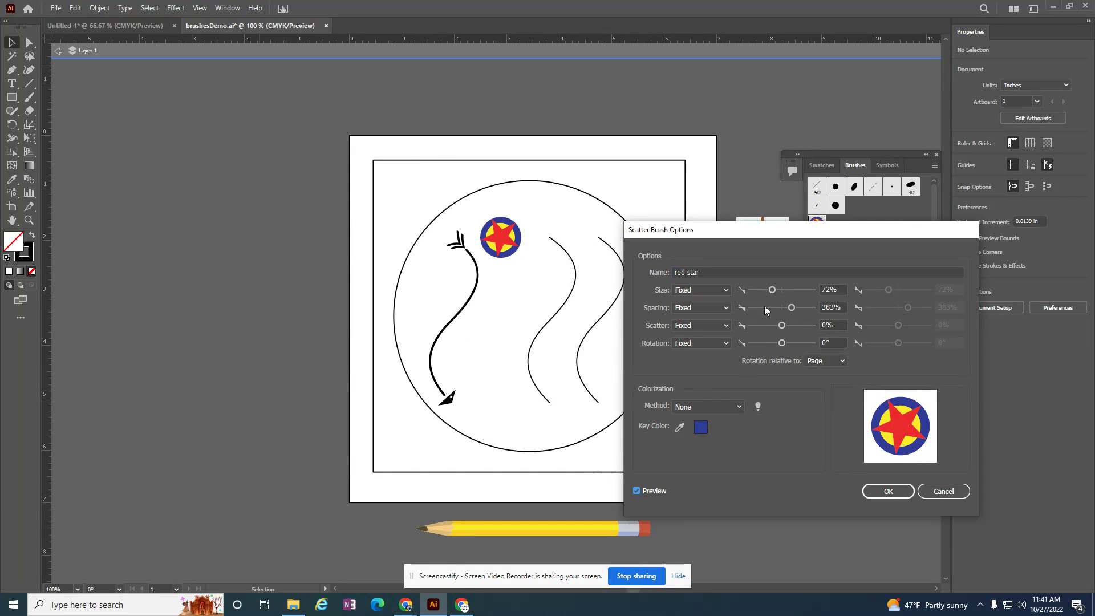
drag(772, 290, 747, 293)
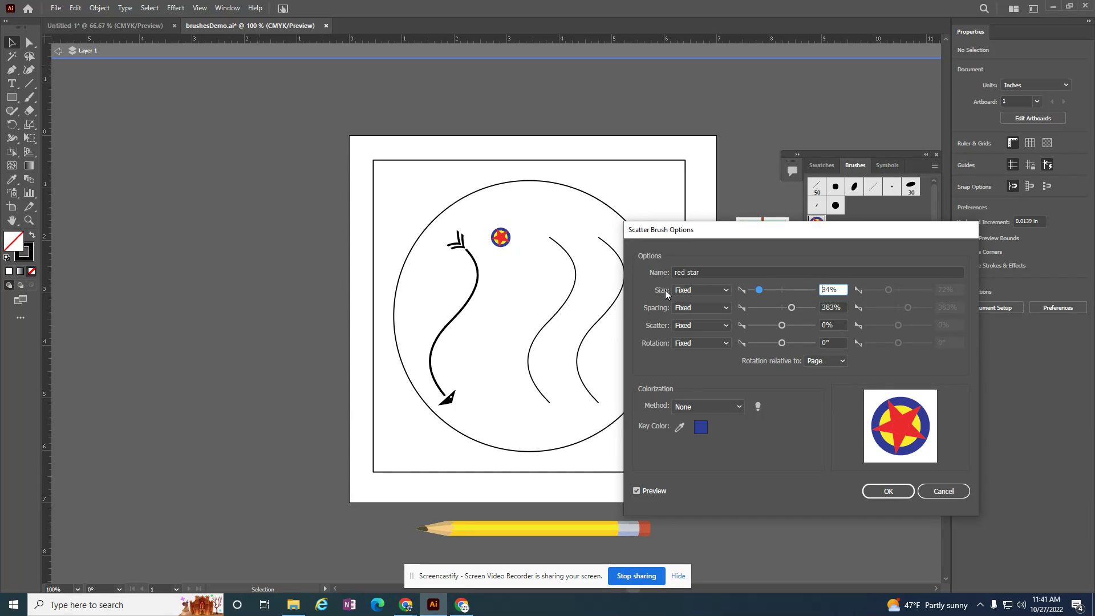
drag(758, 289, 755, 290)
drag(791, 310, 762, 308)
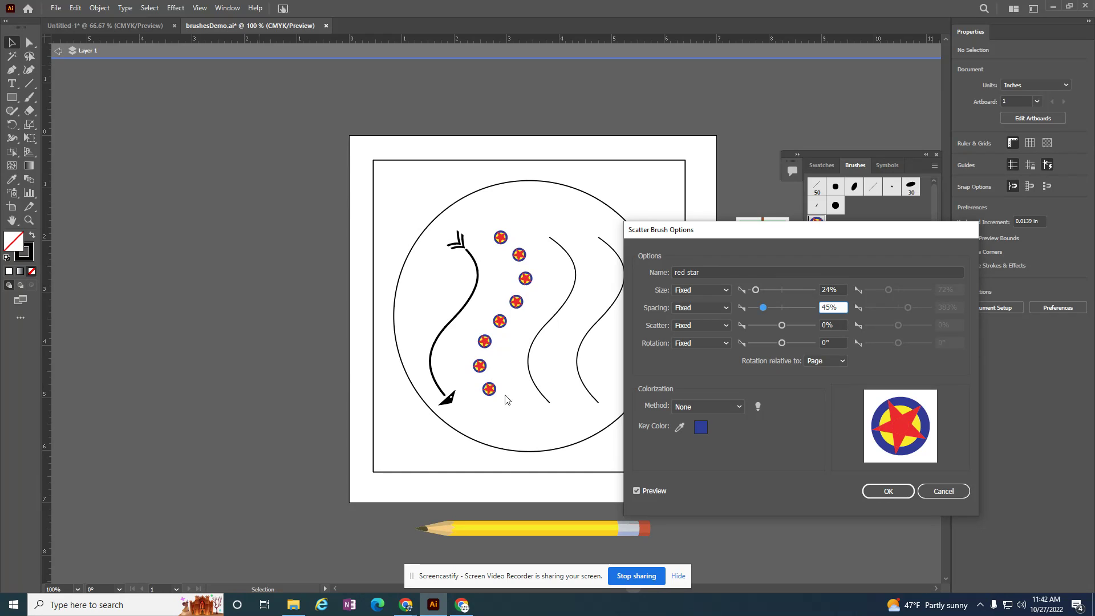
drag(763, 308, 755, 346)
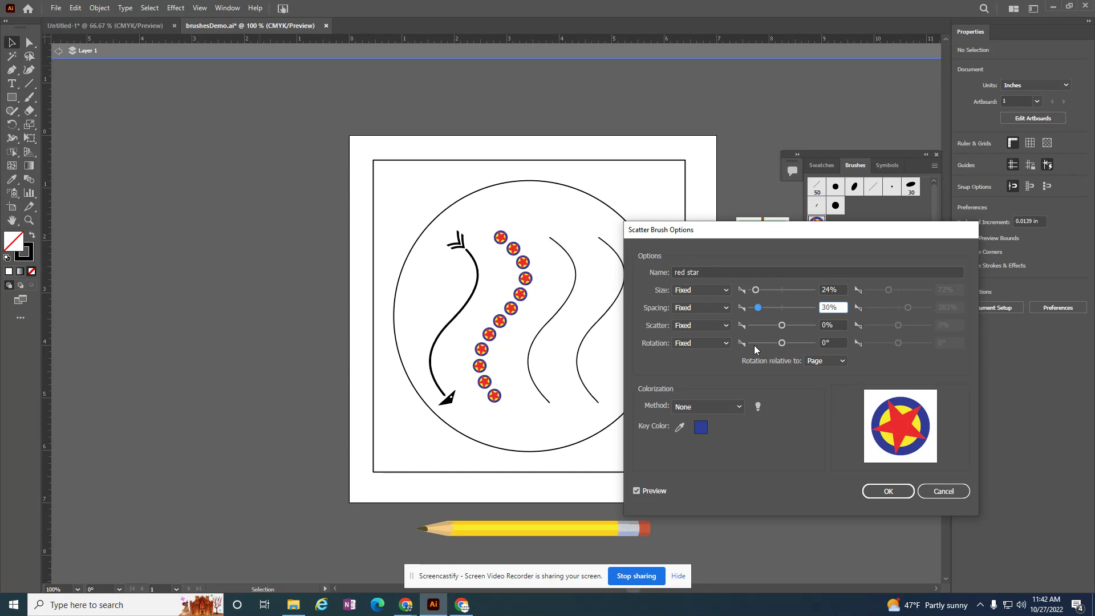
drag(757, 308, 762, 307)
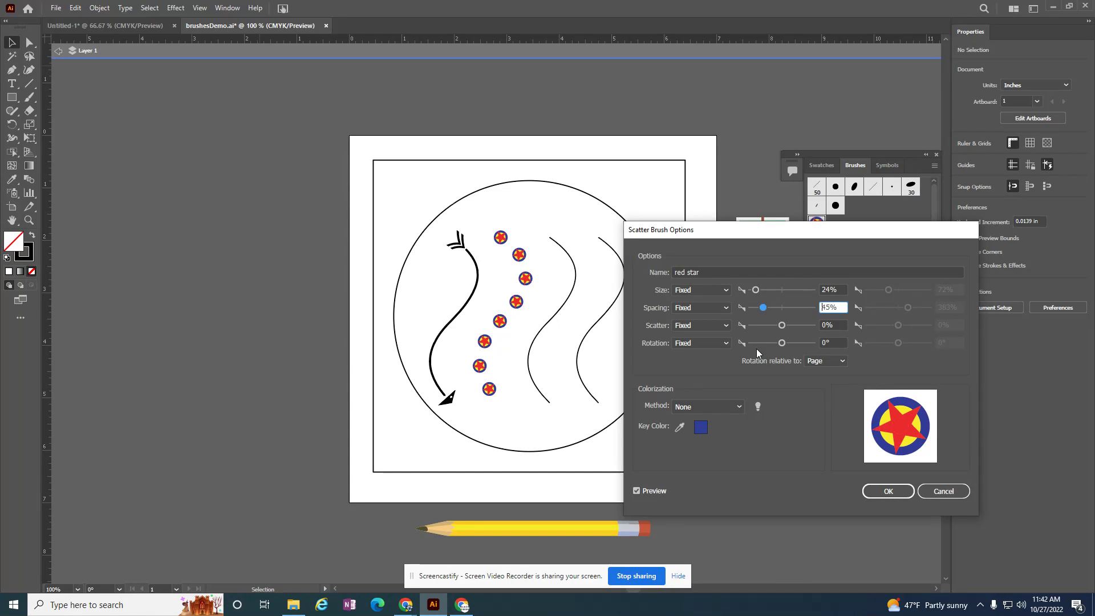
drag(781, 325, 788, 325)
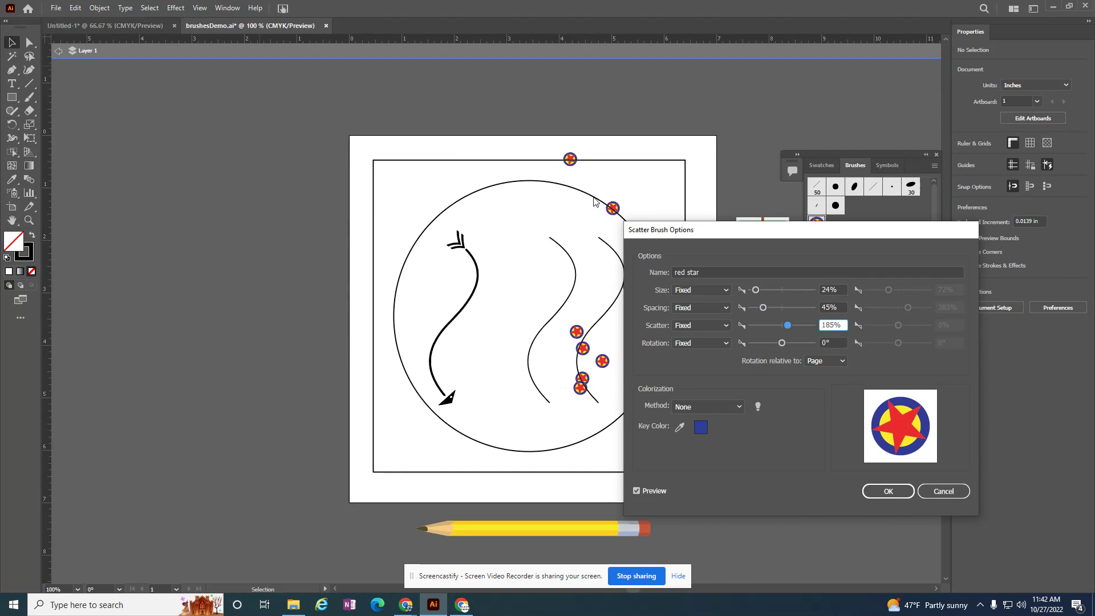
mouse_move(788, 329)
mouse_down()
mouse_move(765, 342)
mouse_move(776, 325)
mouse_move(780, 334)
mouse_up()
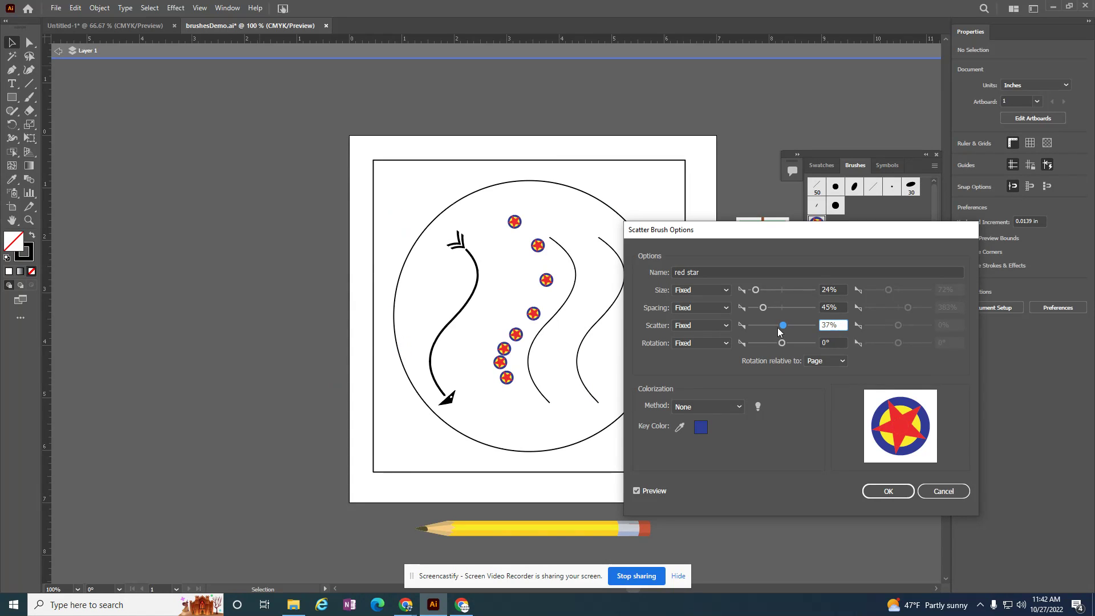
double_click(834, 323)
key(Return)
click(646, 318)
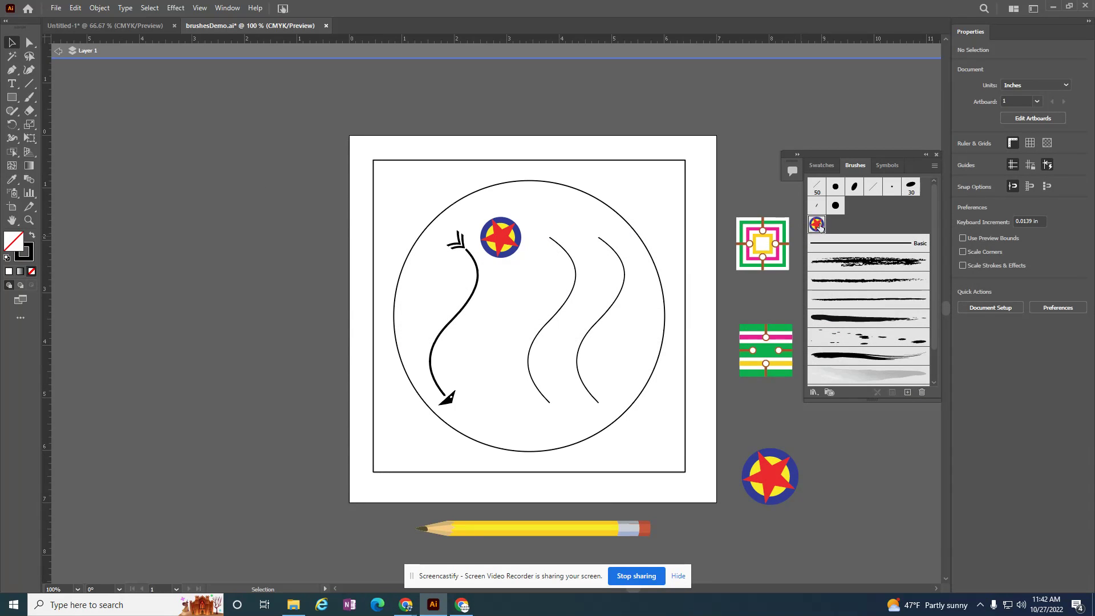
- Edit the red star brush's options, setting the size to 34% and the spacing to 30%
double_click(817, 224)
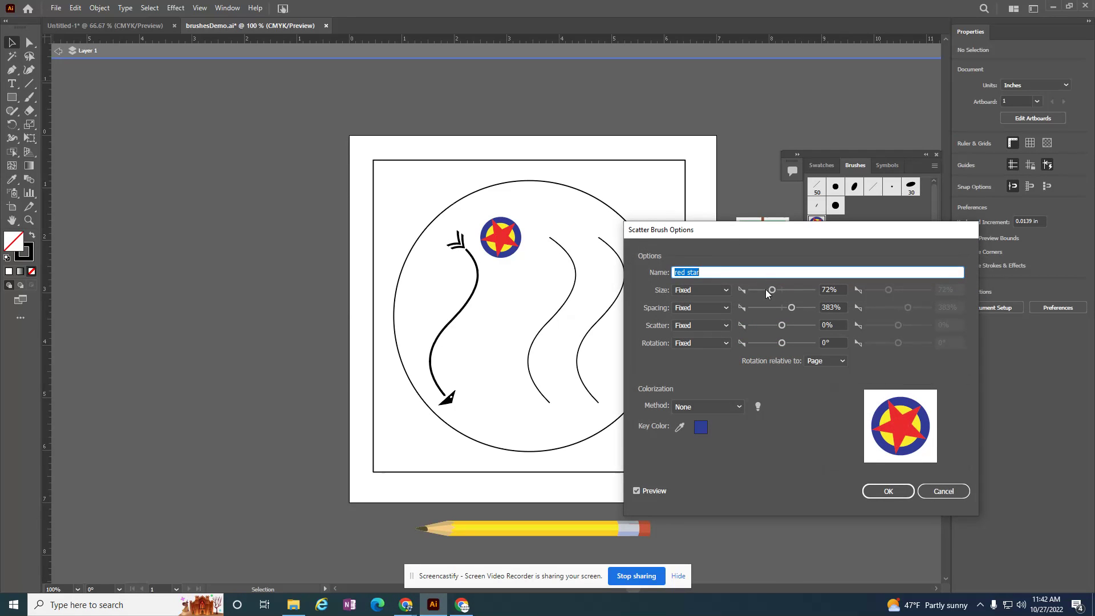
drag(771, 293, 757, 310)
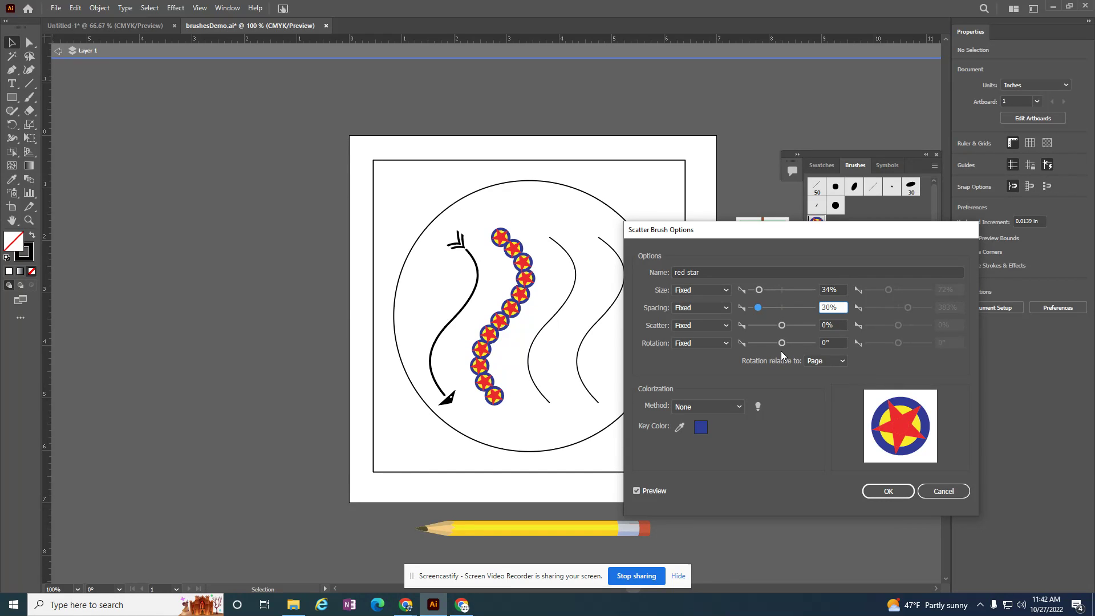
- Set the scatter brush's rotation to Random, ranging from -60° to -14°
drag(782, 344, 793, 344)
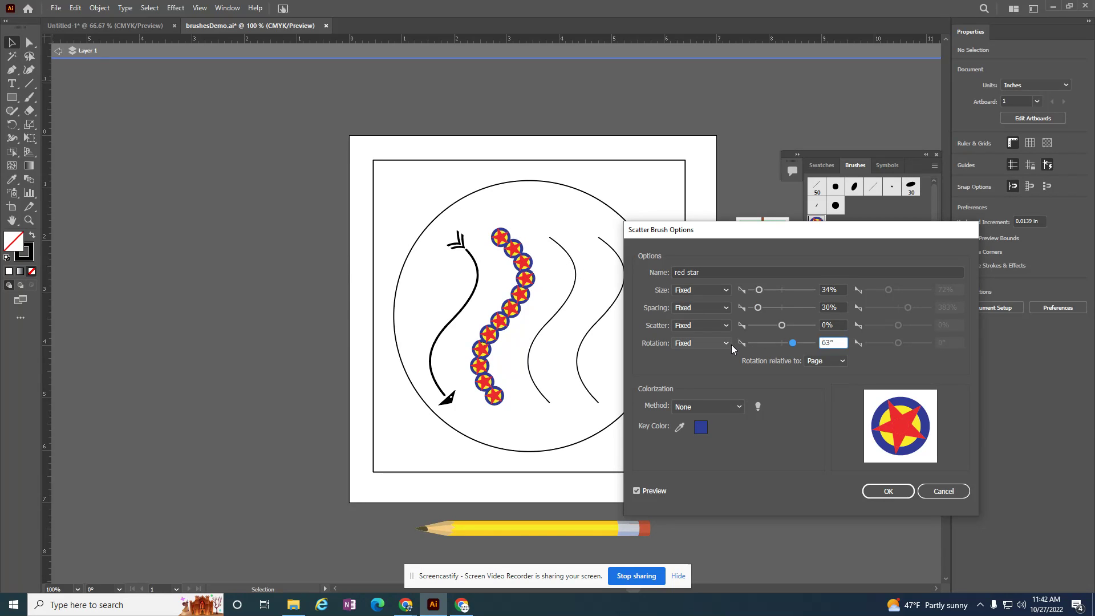
click(693, 345)
click(697, 367)
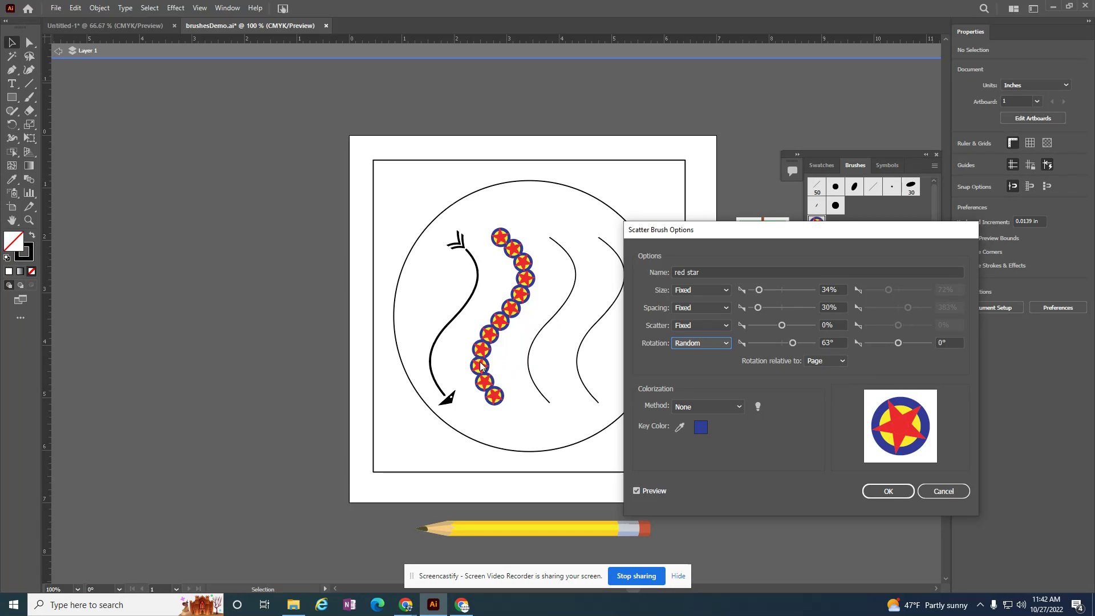
drag(793, 343, 762, 343)
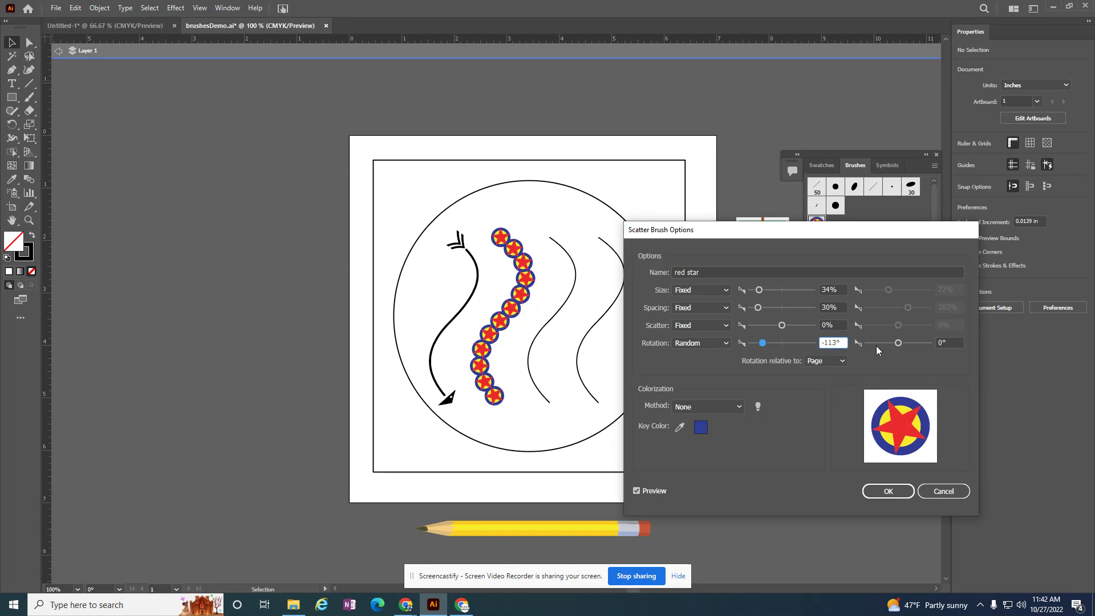
mouse_move(895, 346)
mouse_down()
mouse_move(908, 346)
mouse_move(898, 346)
mouse_up()
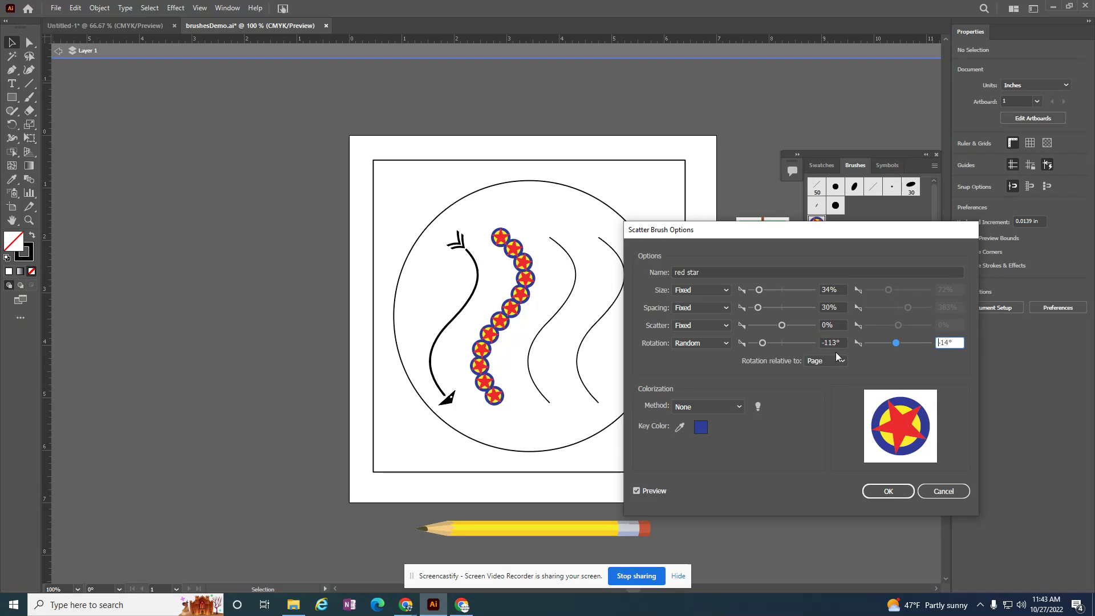
drag(763, 343, 772, 342)
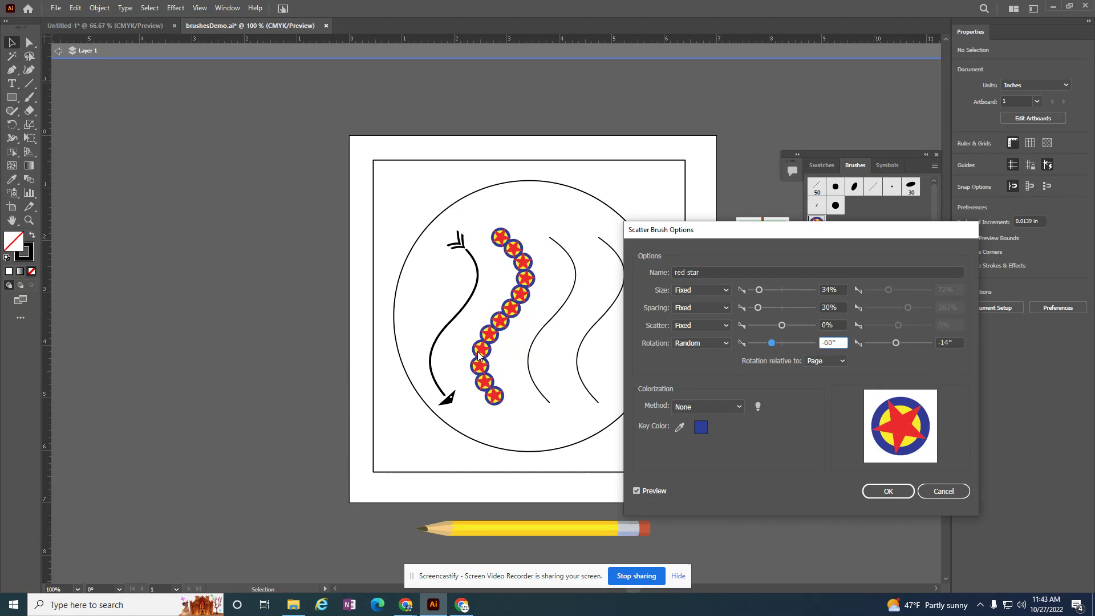
- Set the brush's spacing to 45% and size to 31%, and apply the changes to the existing strokes
drag(758, 308, 764, 307)
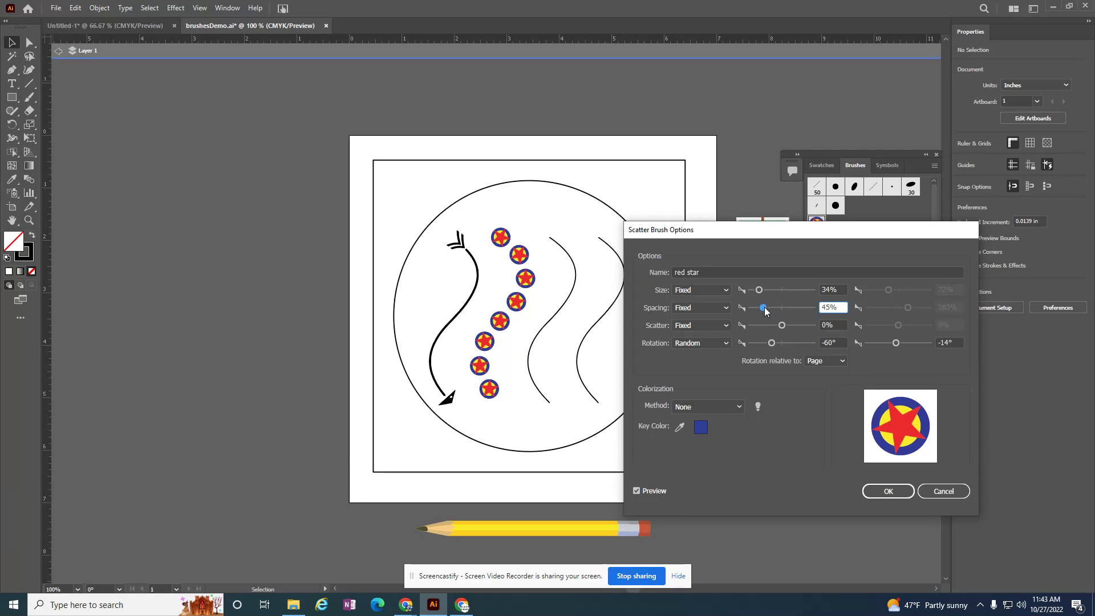
drag(759, 290, 757, 290)
drag(761, 289, 757, 289)
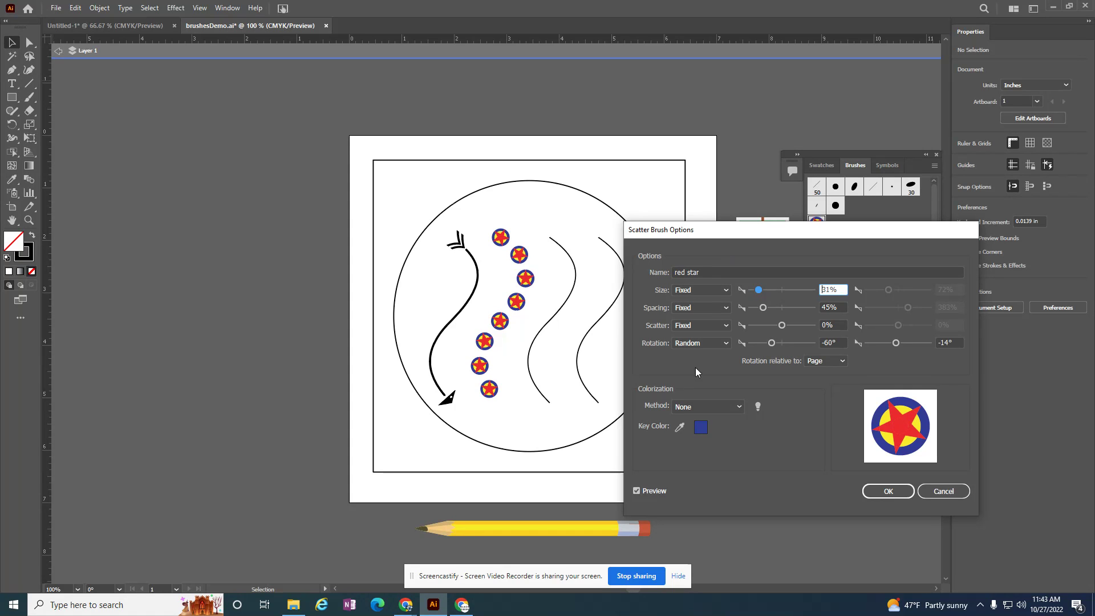
click(881, 495)
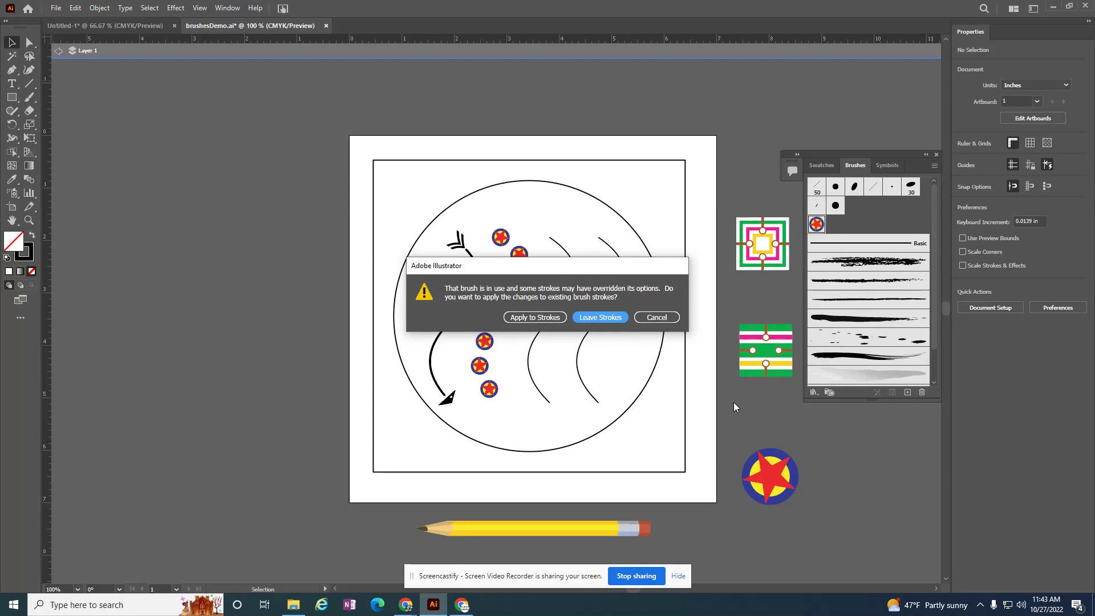
click(532, 316)
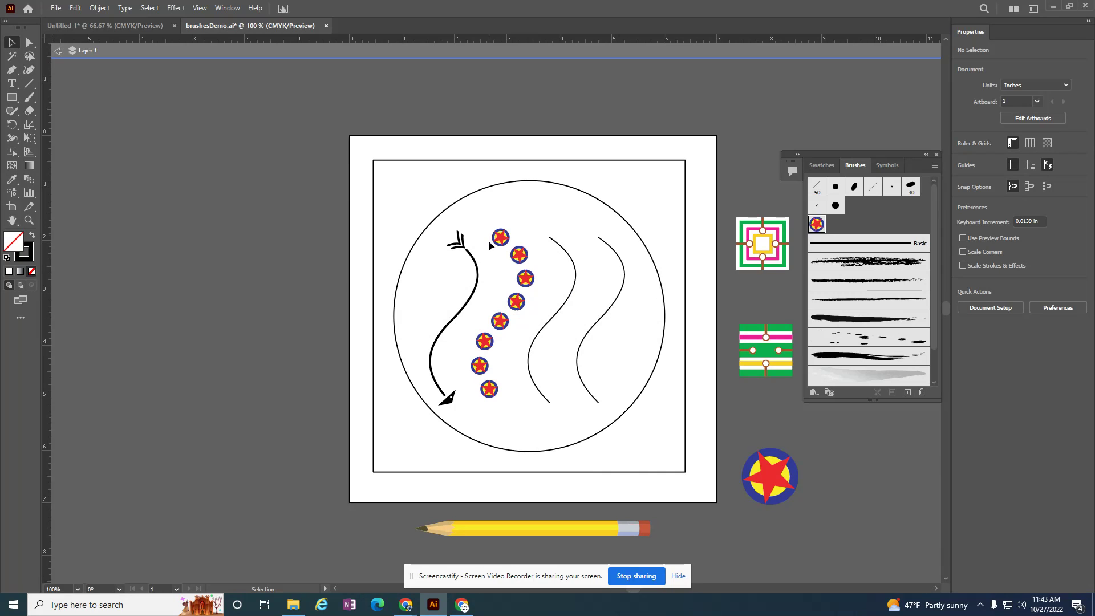